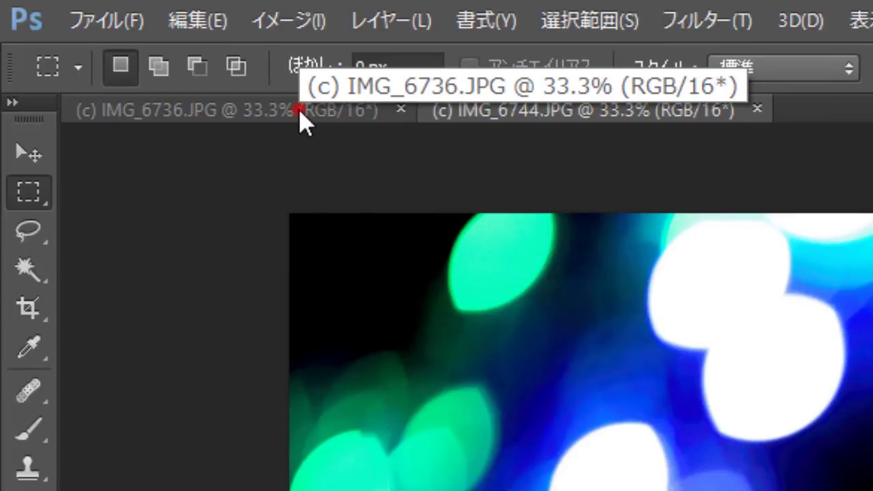
left_click(300, 111)
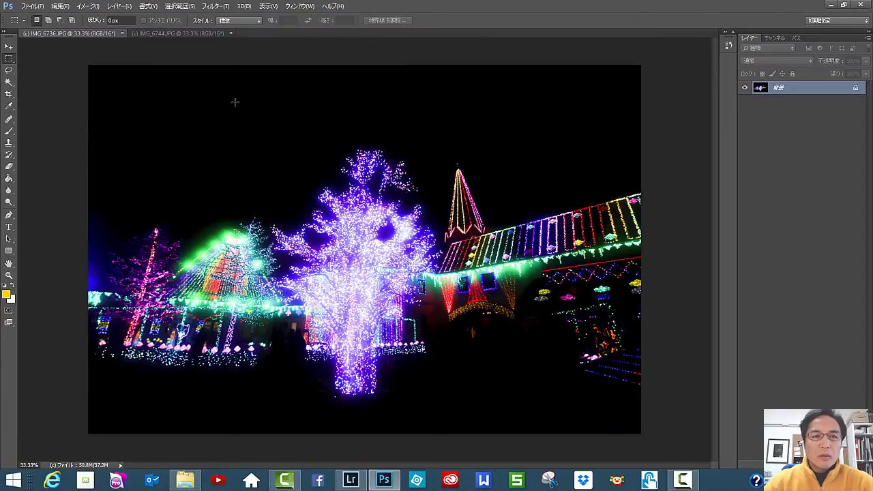
left_click(186, 32)
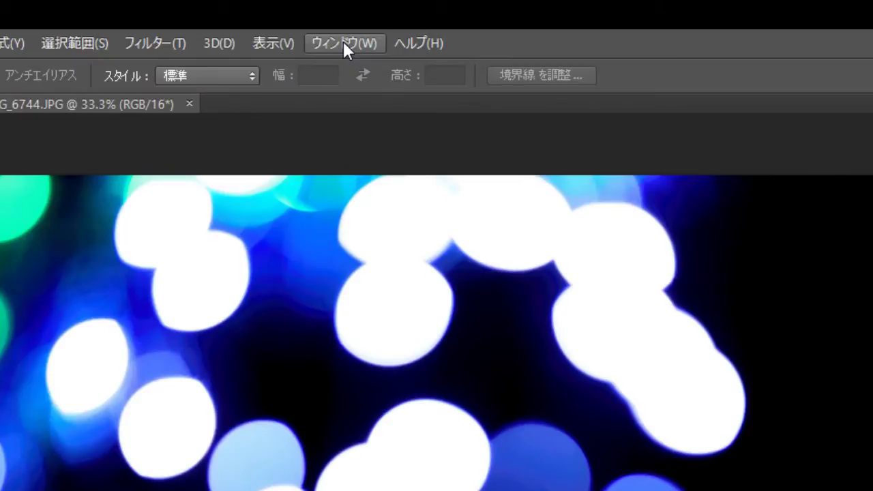
Step: Tile the two photos 2-up Horizontal, with the bokeh image above the illumination image
left_click(343, 41)
mouse_move(364, 69)
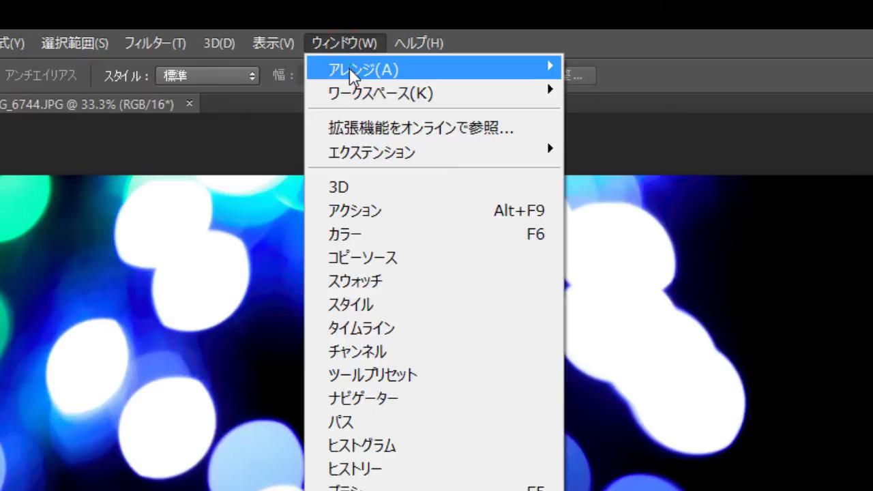
left_click(351, 71)
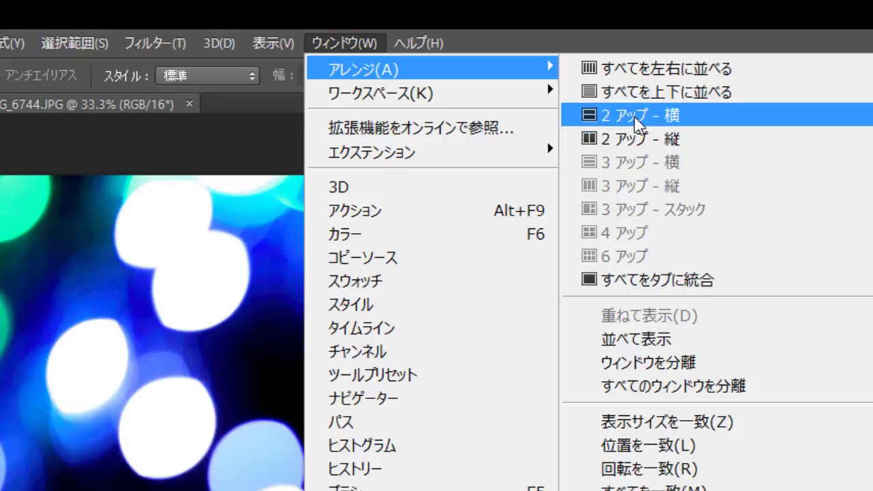
left_click(636, 121)
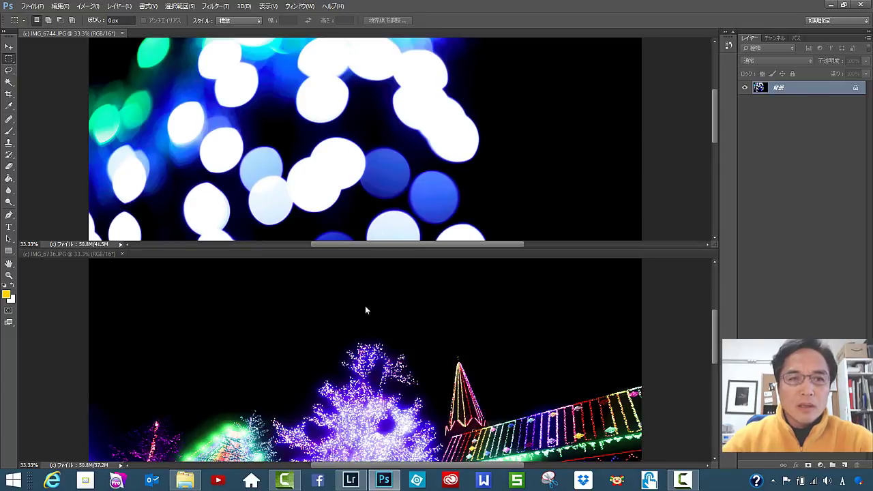
Step: Drag the bokeh image with the Move tool into IMG_6736 as a new Layer 1
left_click(9, 46)
left_click(331, 113)
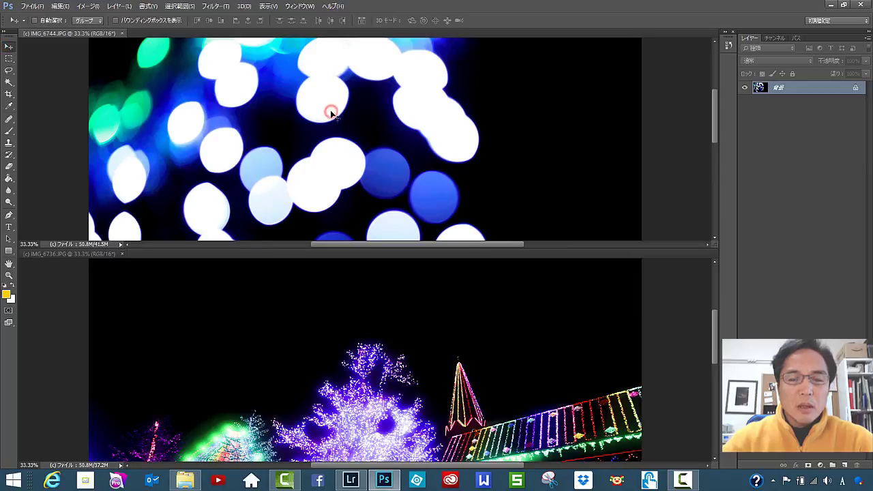
mouse_move(331, 112)
left_mouse_down()
mouse_move(344, 170)
mouse_move(347, 304)
mouse_move(345, 281)
left_mouse_up()
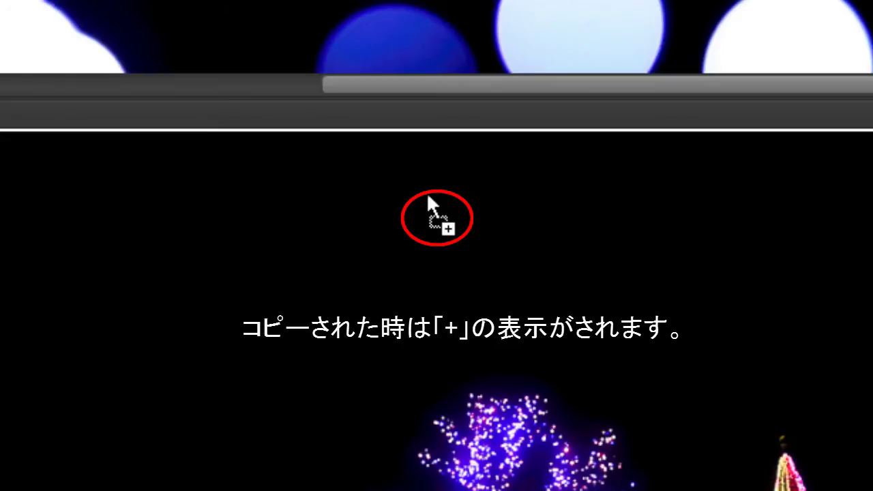
left_click_drag(428, 197, 428, 196)
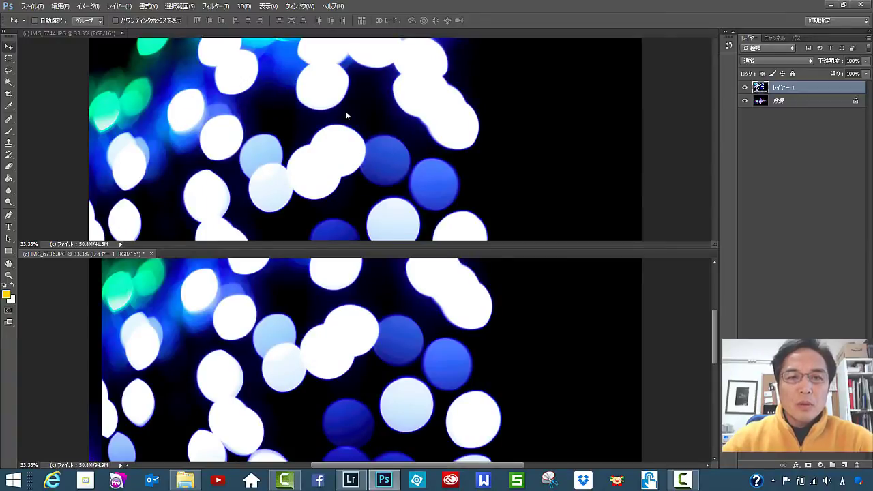
Step: Close IMG_6744 without saving and align Layer 1 to fill the IMG_6736 canvas exactly
left_click(122, 33)
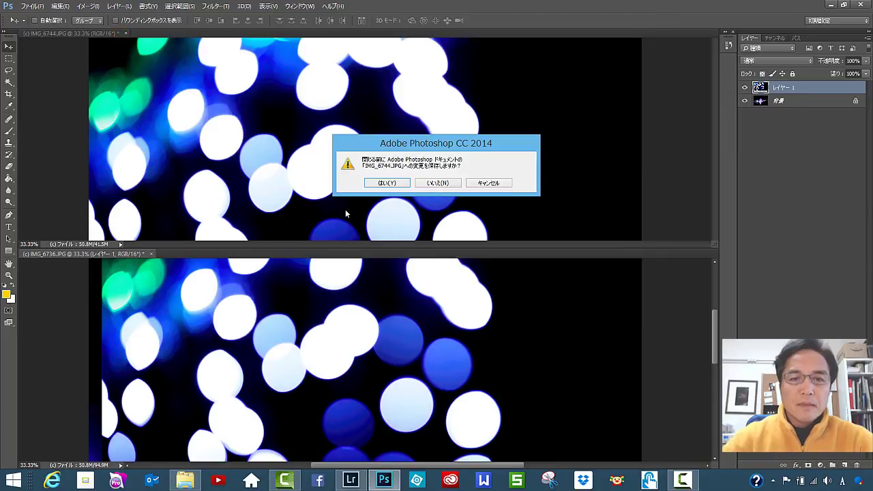
left_click(440, 187)
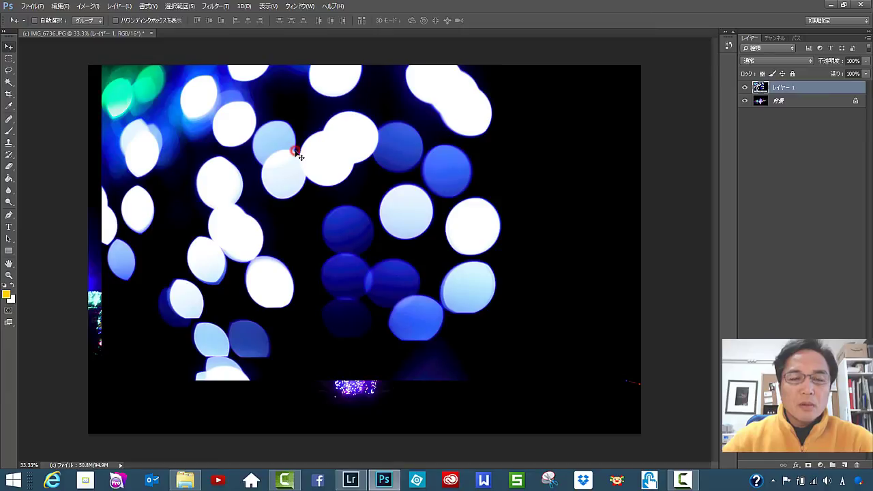
mouse_move(307, 171)
left_mouse_down()
mouse_move(282, 218)
mouse_move(281, 205)
left_mouse_up()
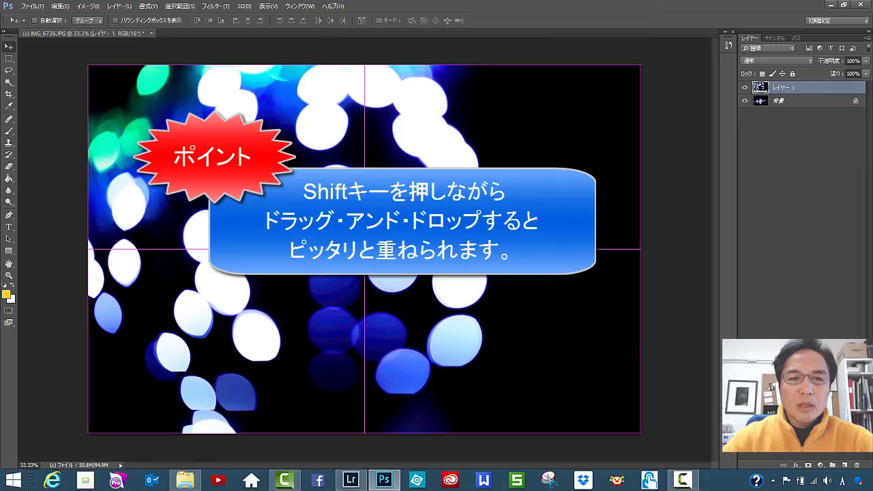
left_click_drag(281, 204, 280, 205)
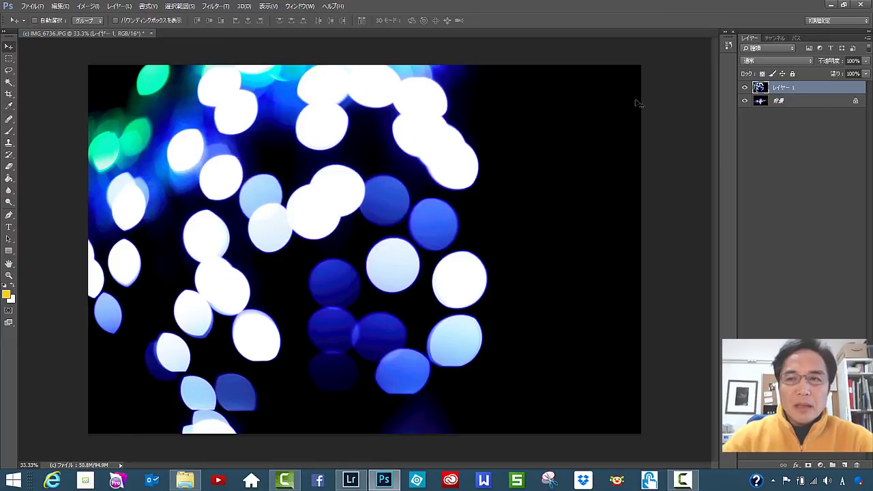
Step: Set Layer 1's blend mode to Screen in the Layers panel
left_click(794, 63)
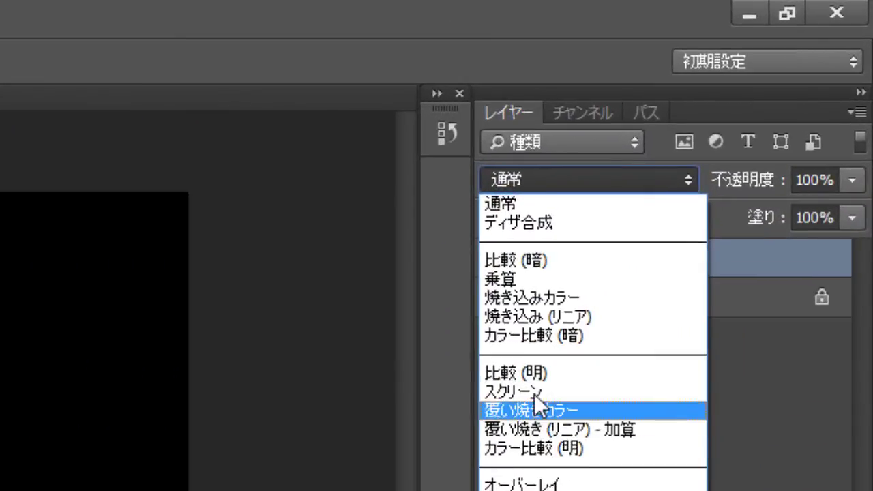
left_click(533, 388)
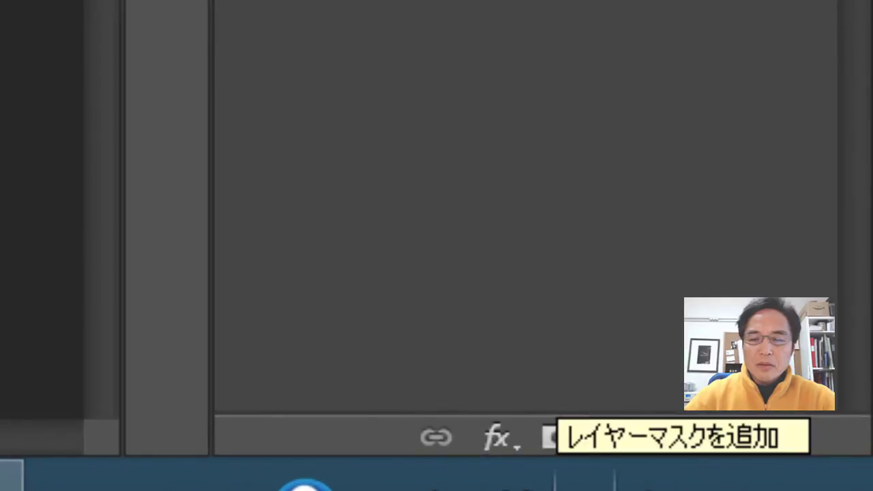
Step: Add a layer mask to Layer 1 and paint black over the central lit tree
left_click(564, 438)
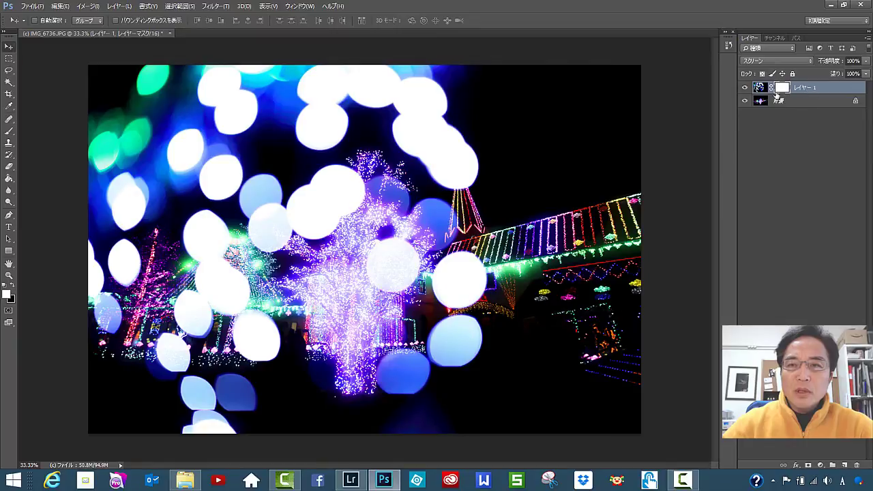
left_click(9, 130)
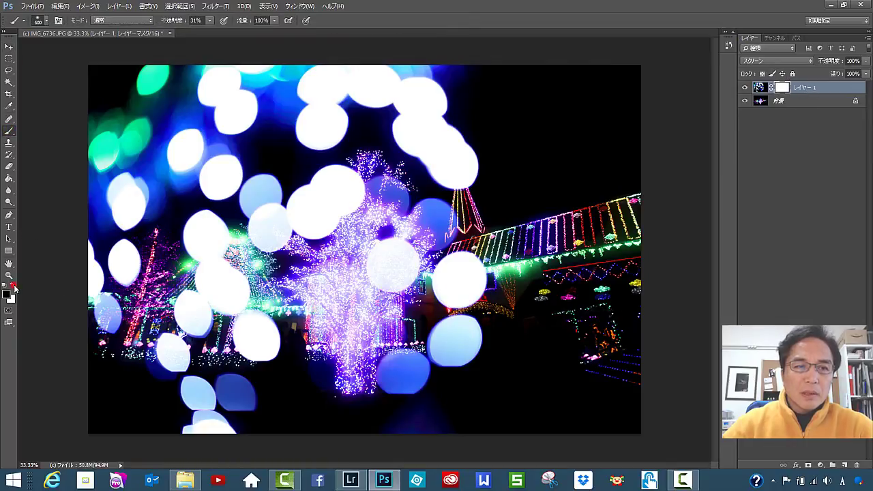
mouse_move(370, 273)
left_mouse_down()
mouse_move(387, 287)
mouse_move(350, 247)
left_mouse_up()
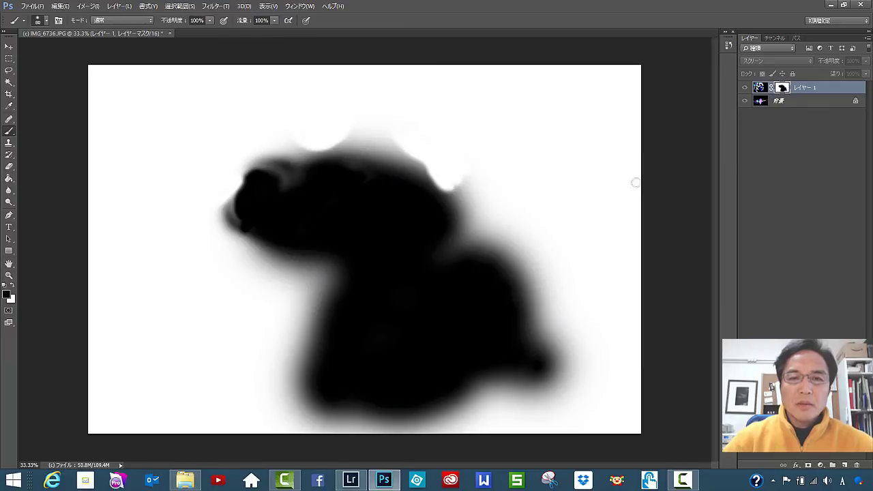
key("ctrl+2")
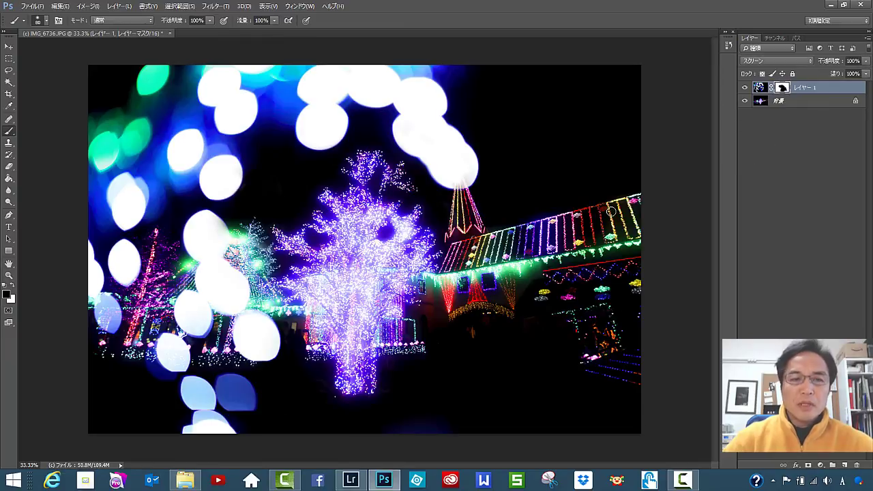